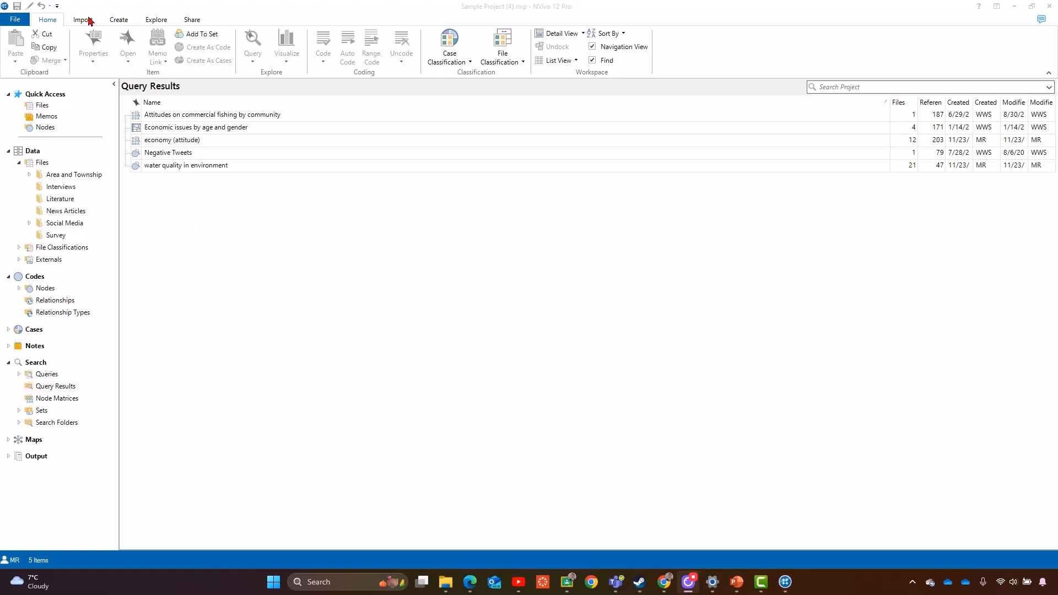
- Start a new Text Search query
{"action": "left_click", "coordinate": [151, 22]}
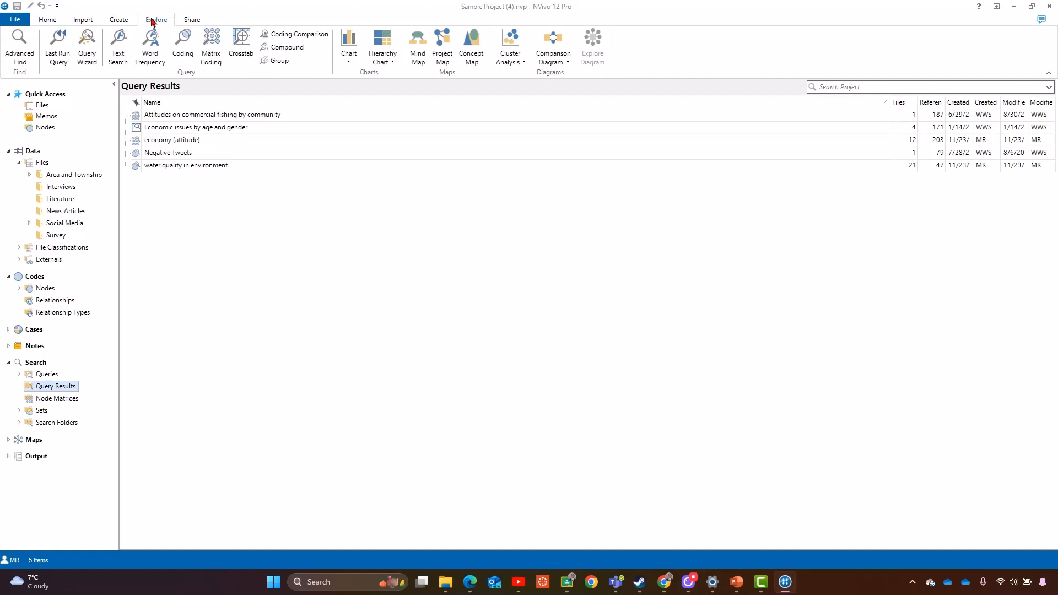
{"action": "left_click", "coordinate": [123, 45]}
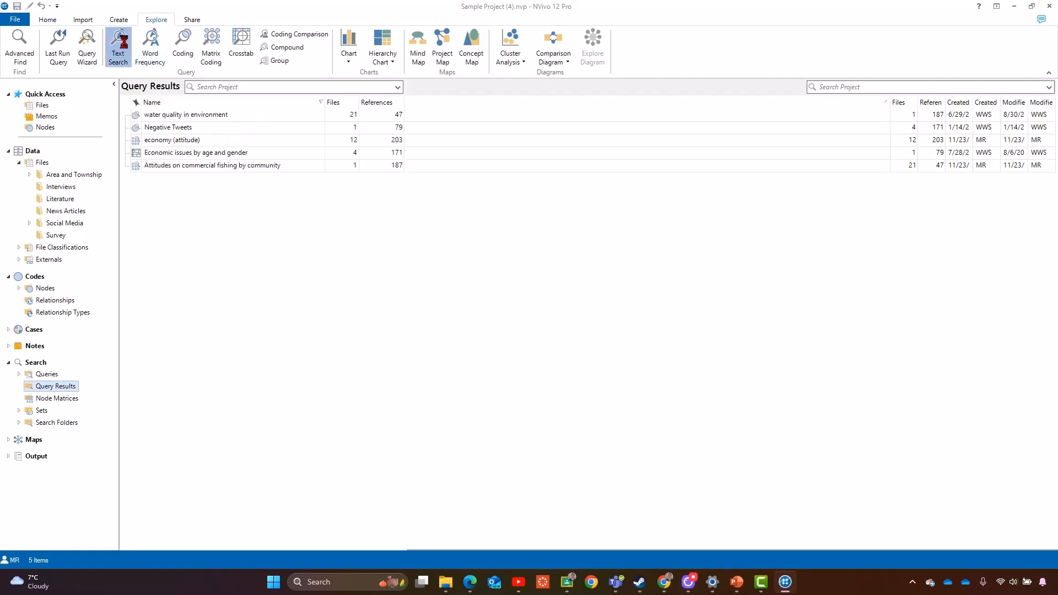
{"action": "left_click", "coordinate": [497, 154]}
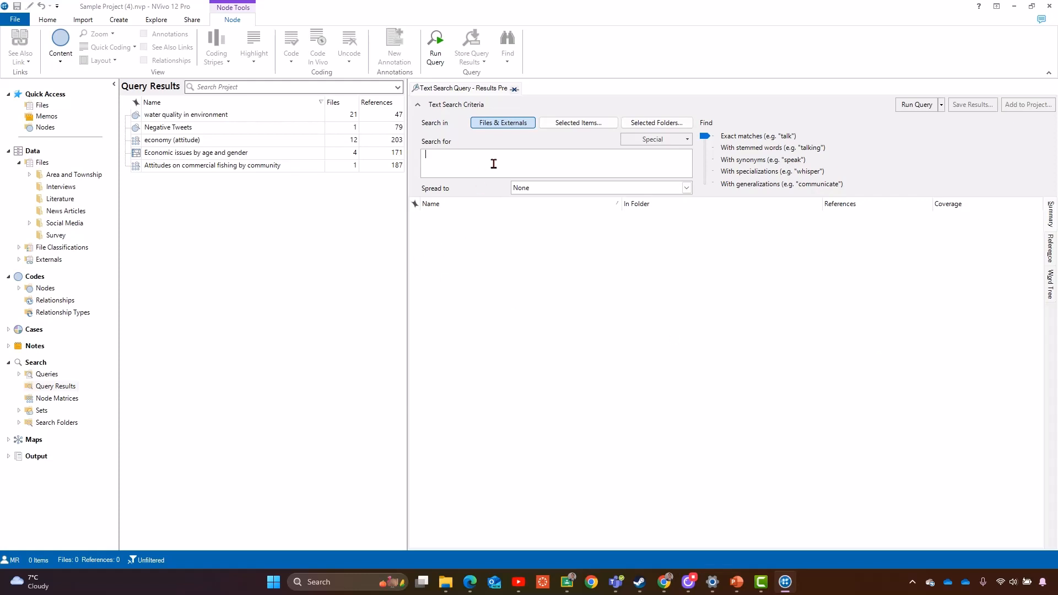
- Set the search term to water and switch matching to stemmed words
{"action": "type", "text": "water"}
{"action": "type", "text": "quality"}
{"action": "left_click", "coordinate": [738, 148]}
{"action": "left_click", "coordinate": [515, 164]}
{"action": "left_click_drag", "start_coordinate": [514, 164], "coordinate": [442, 166]}
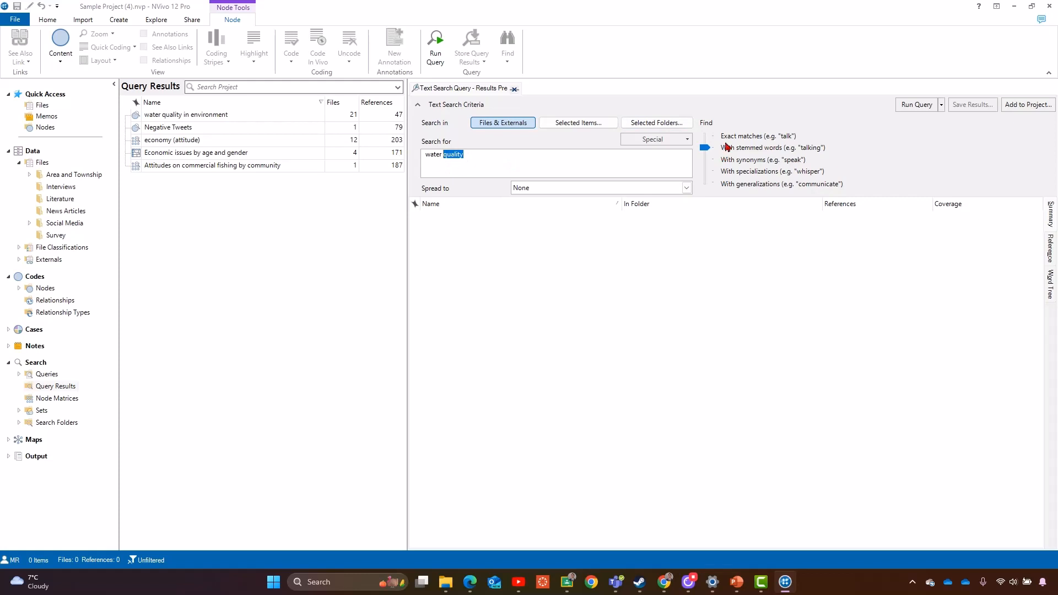
{"action": "key", "text": "BackSpace"}
- Try the AND operator by extending the term to 'water AND soil', then delete the addition
{"action": "left_click", "coordinate": [668, 138]}
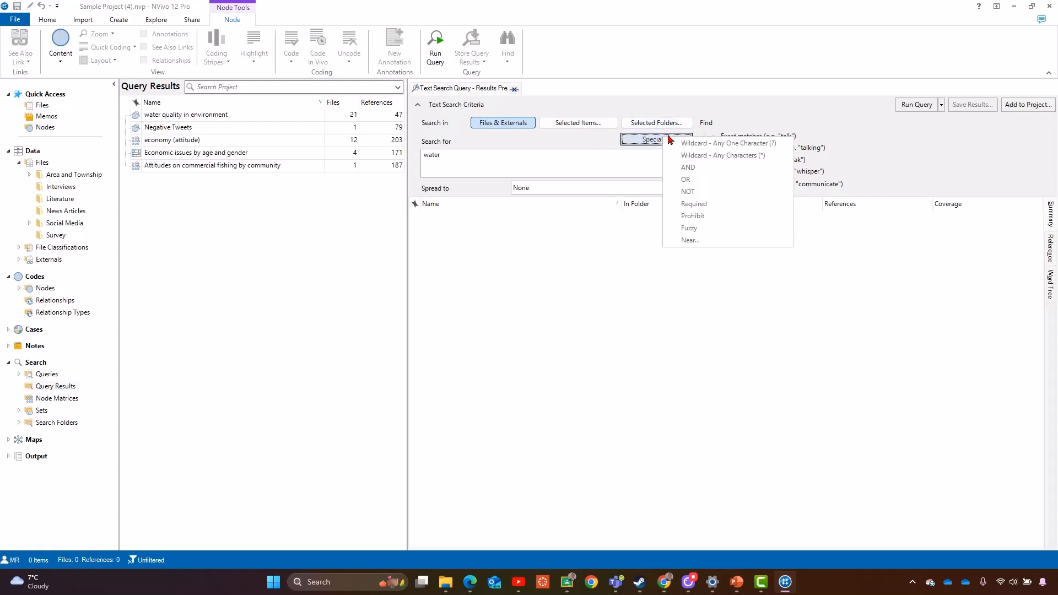
{"action": "left_click", "coordinate": [710, 174]}
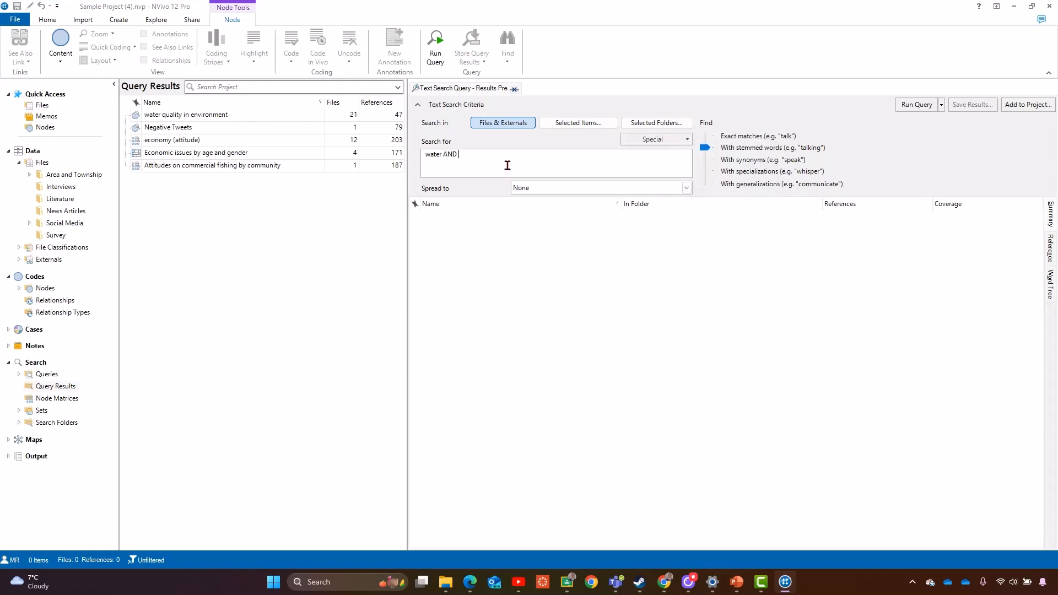
{"action": "type", "text": "soil"}
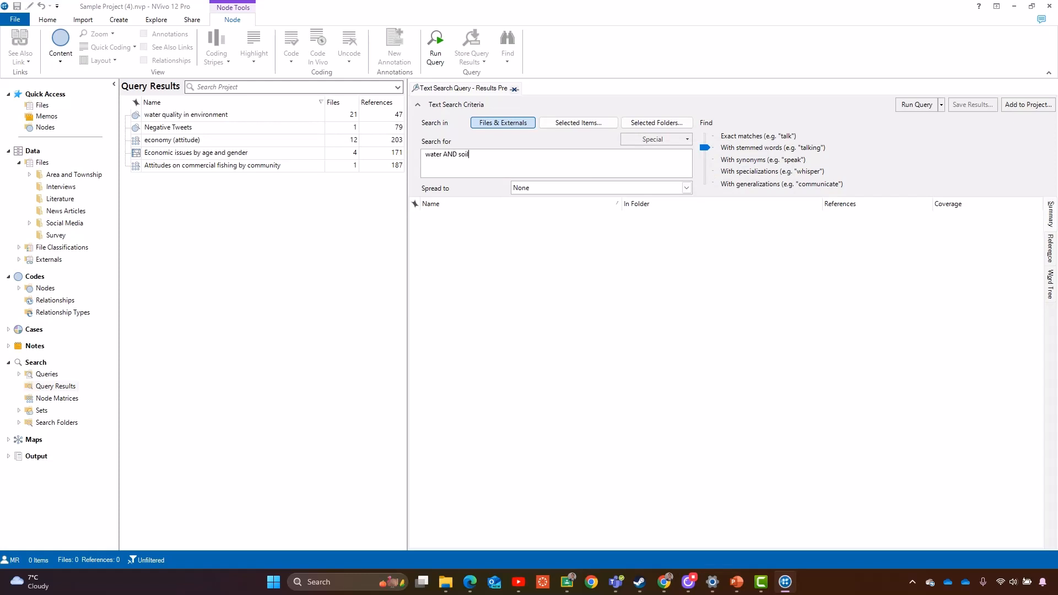
{"action": "left_click", "coordinate": [656, 140]}
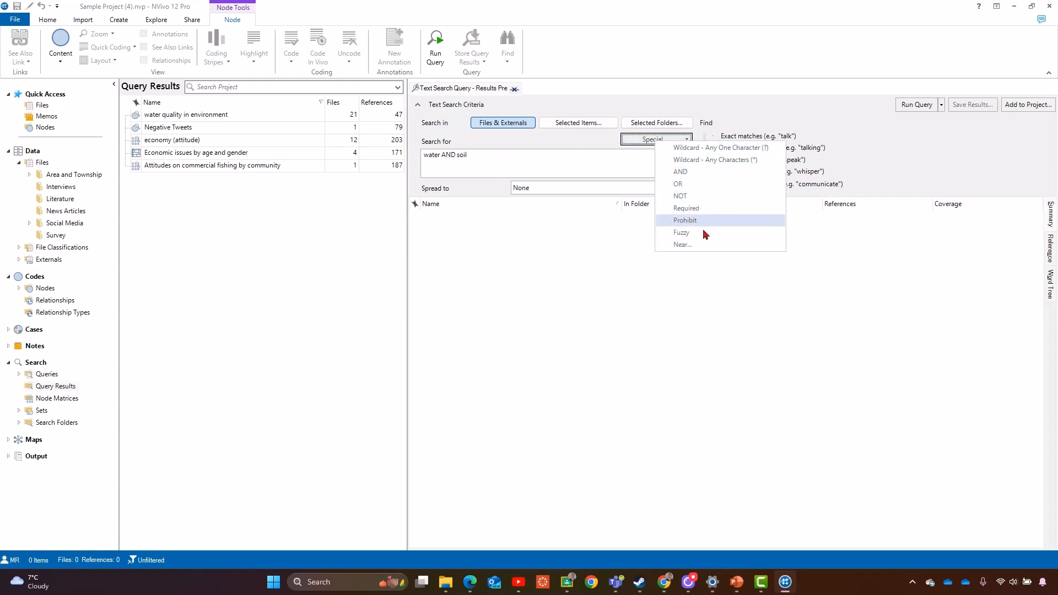
{"action": "left_click", "coordinate": [525, 173]}
{"action": "left_click_drag", "start_coordinate": [470, 155], "coordinate": [444, 157]}
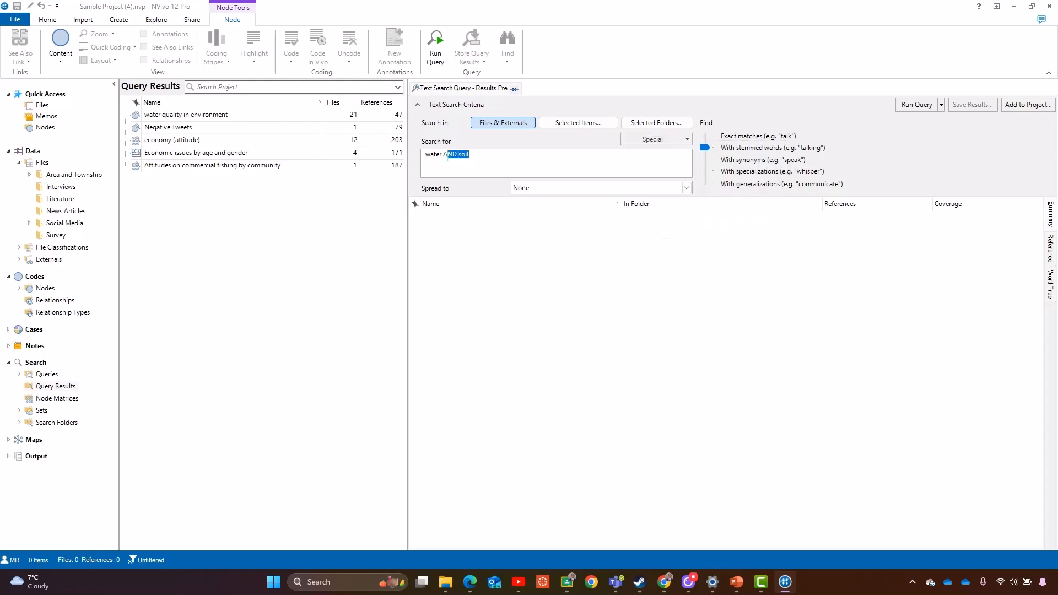
{"action": "key", "text": "BackSpace"}
- Build the term 'water* OR soil*' using the any-characters wildcard and the OR operator
{"action": "left_click", "coordinate": [681, 140]}
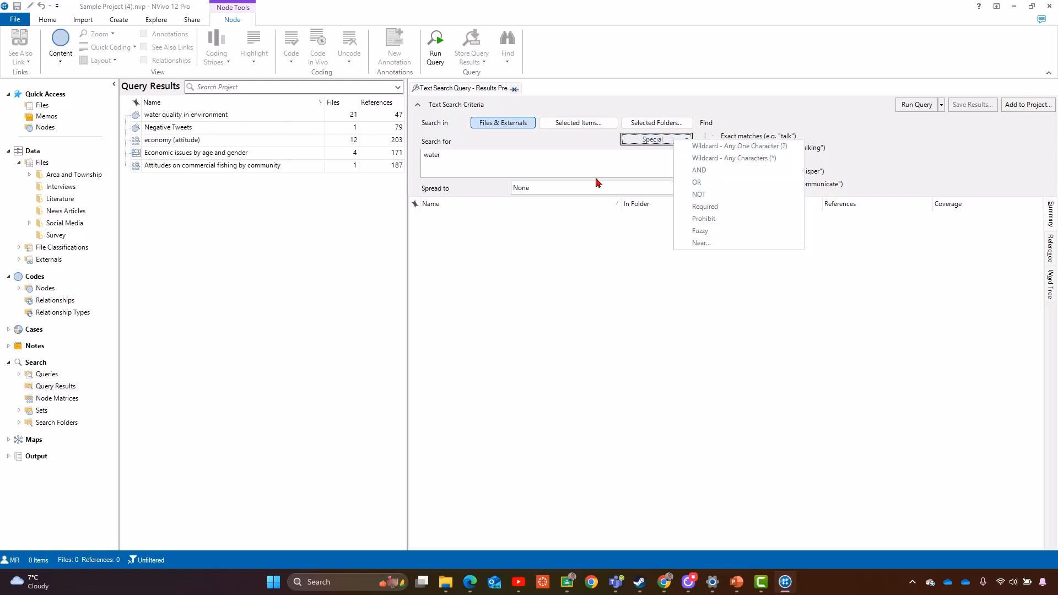
{"action": "left_click", "coordinate": [746, 160]}
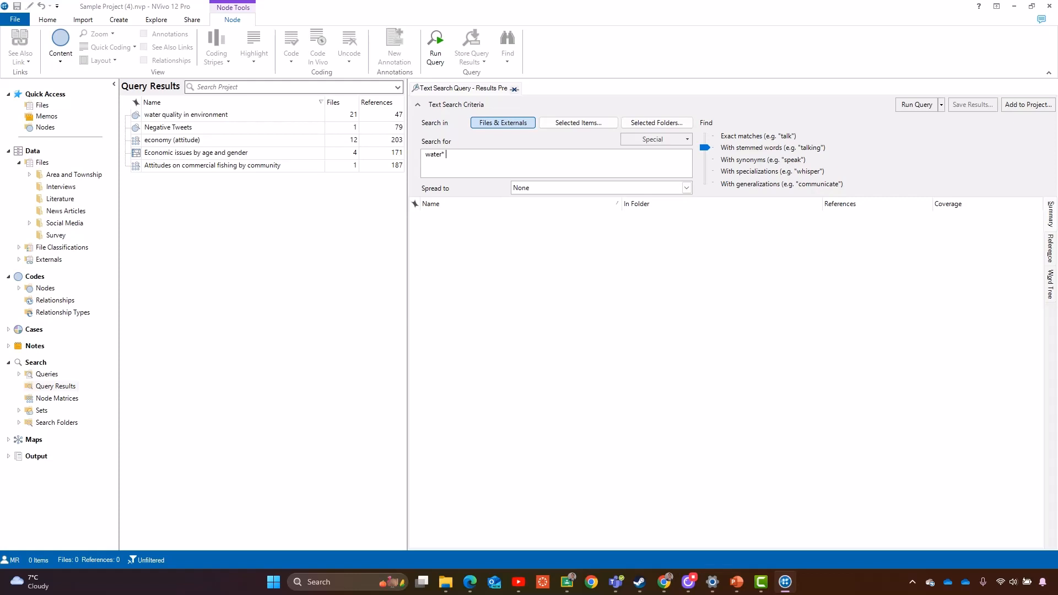
{"action": "left_click", "coordinate": [676, 139]}
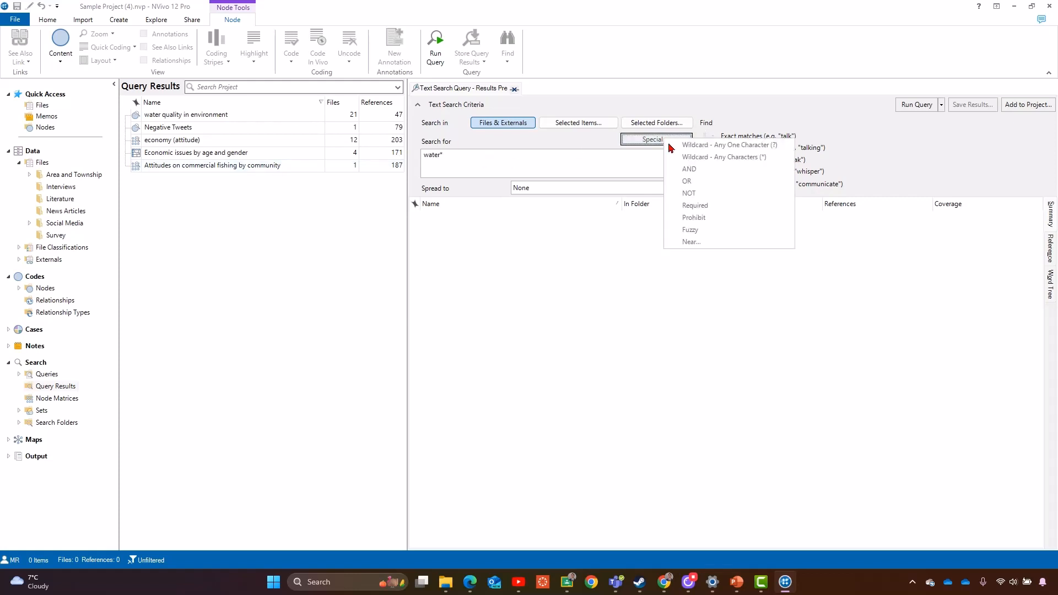
{"action": "left_click", "coordinate": [687, 181]}
{"action": "type", "text": "soil"}
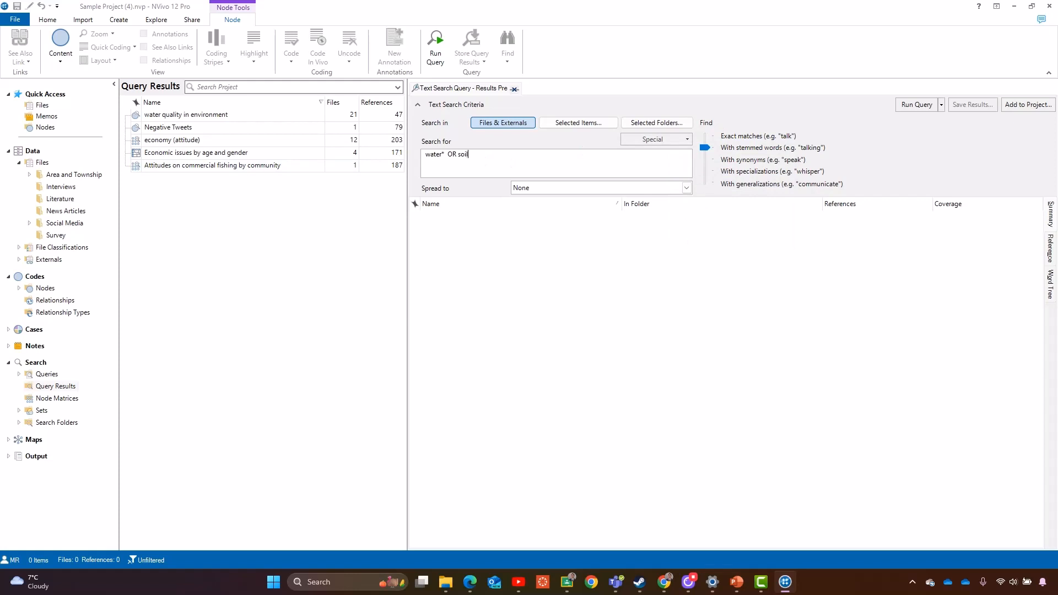
{"action": "left_click", "coordinate": [686, 140]}
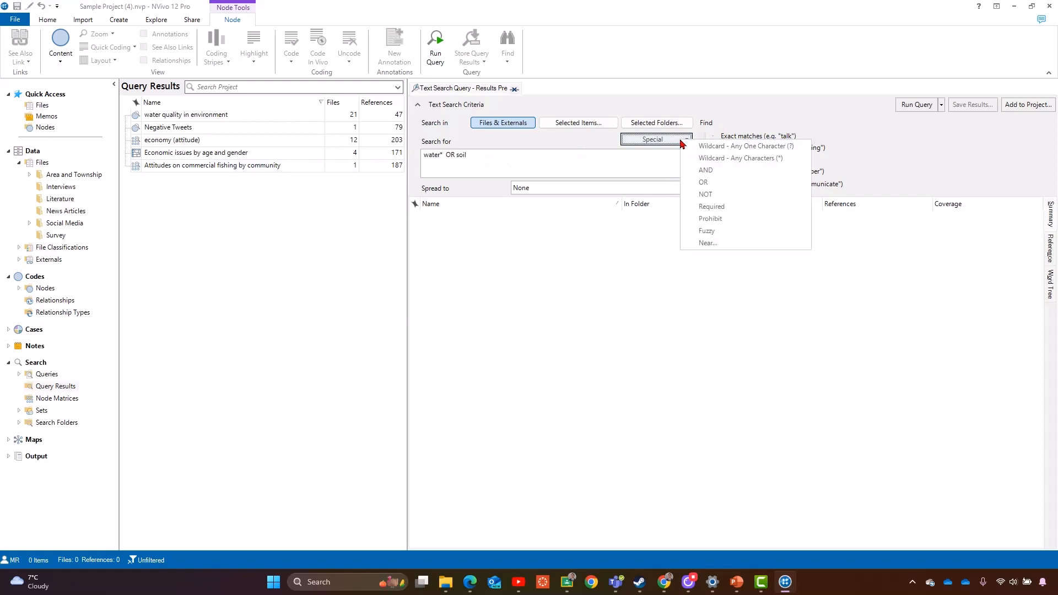
{"action": "left_click", "coordinate": [704, 160]}
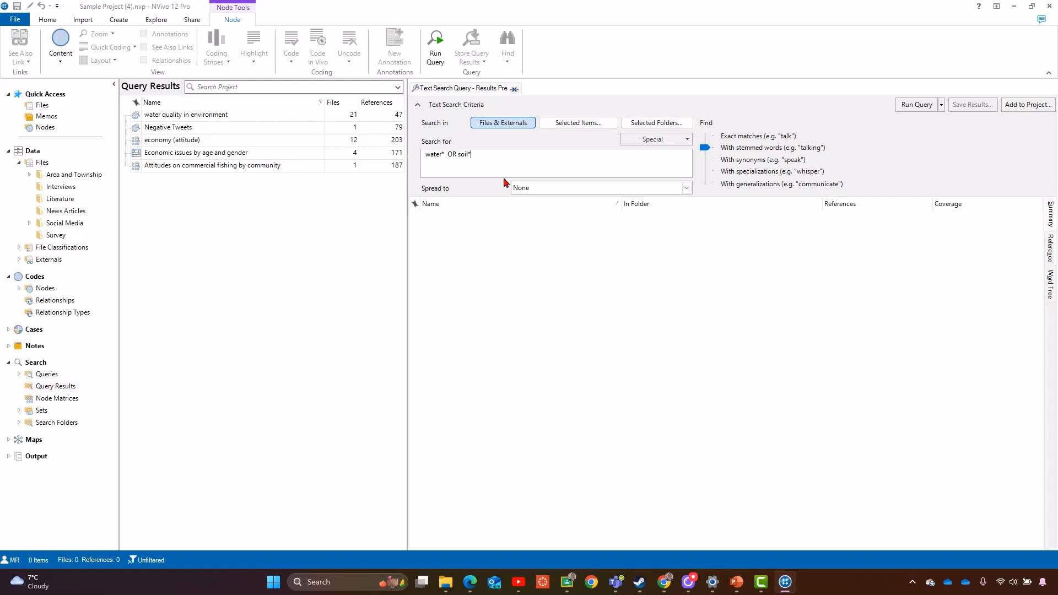
- Delete the wildcards and OR clause, leaving water as the search term
{"action": "key", "text": "BackSpace"}
{"action": "key", "text": "BackSpace"}
{"action": "key", "text": "BackSpace"}
{"action": "key", "text": "BackSpace"}
{"action": "key", "text": "BackSpace"}
{"action": "key", "text": "BackSpace"}
{"action": "key", "text": "BackSpace"}
{"action": "key", "text": "BackSpace"}
{"action": "key", "text": "BackSpace"}
{"action": "key", "text": "BackSpace"}
{"action": "key", "text": "BackSpace"}
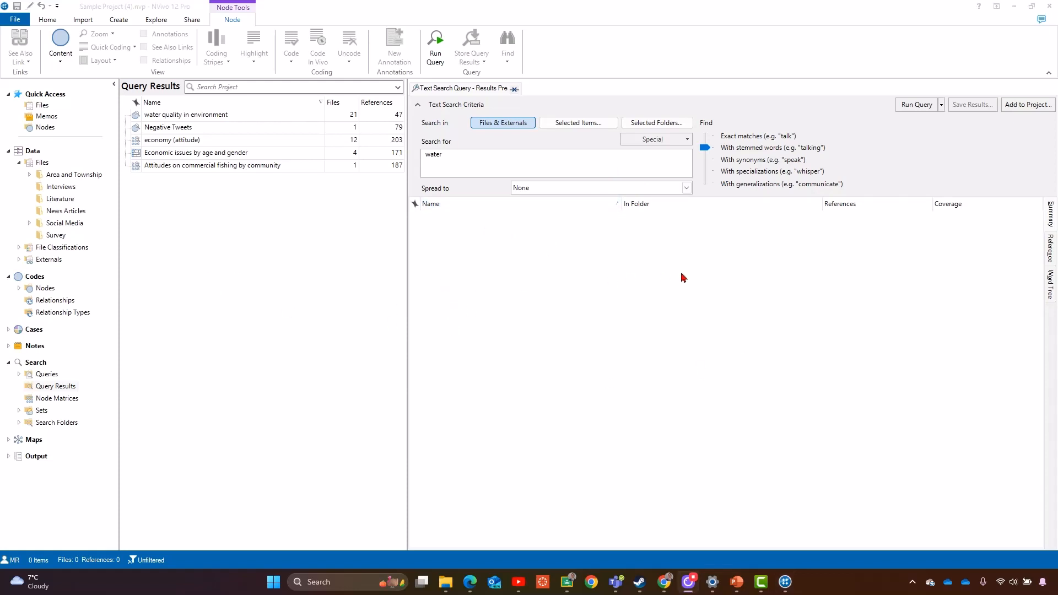
- Limit the search to the Natural environment node and its descendant codes
{"action": "left_click", "coordinate": [512, 163]}
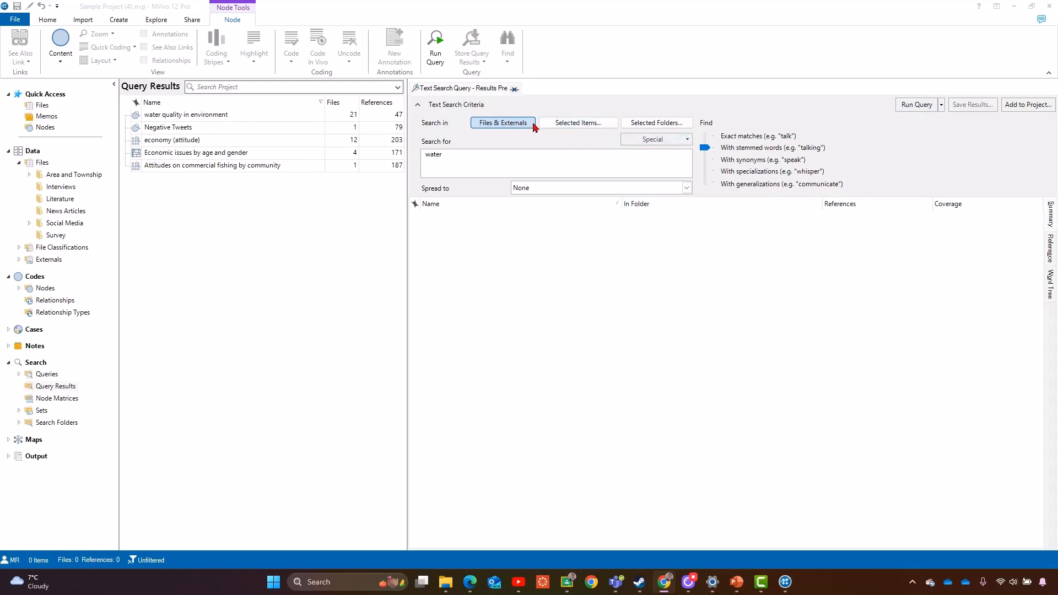
{"action": "left_click", "coordinate": [576, 125]}
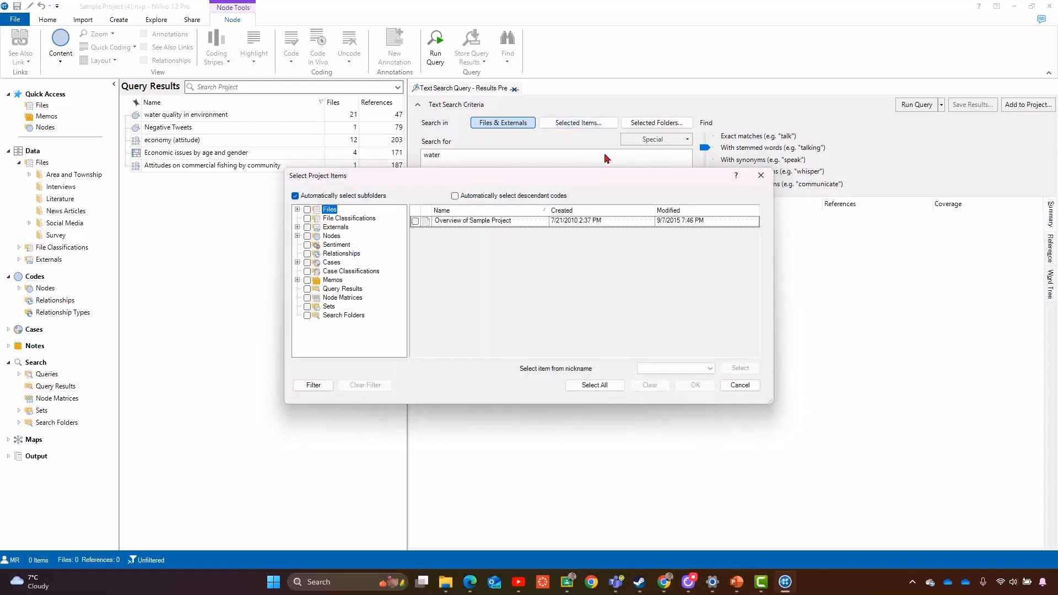
{"action": "left_click", "coordinate": [331, 235]}
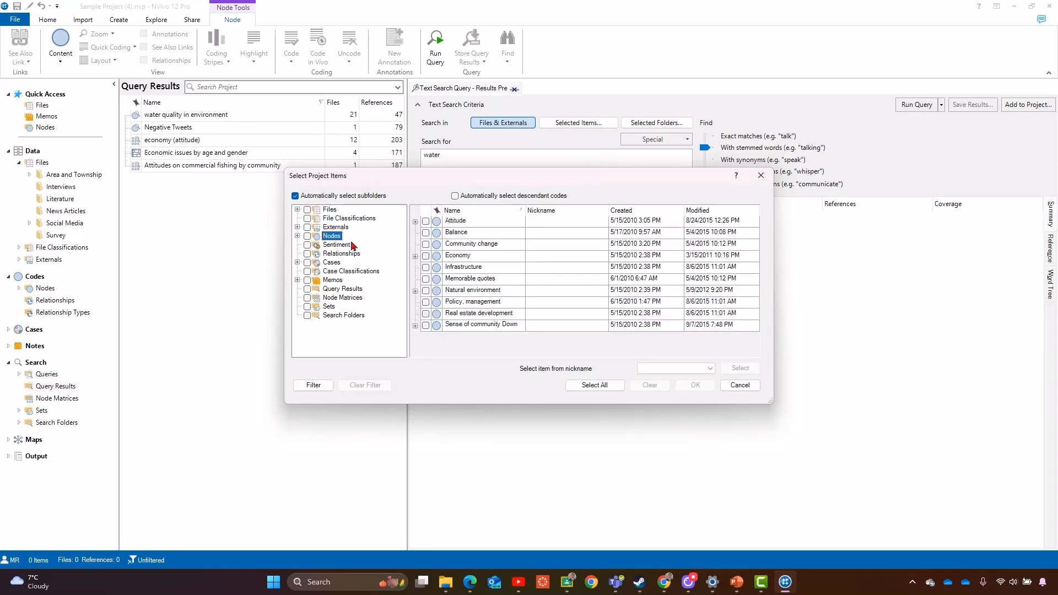
{"action": "left_click", "coordinate": [494, 293]}
{"action": "left_click", "coordinate": [426, 290]}
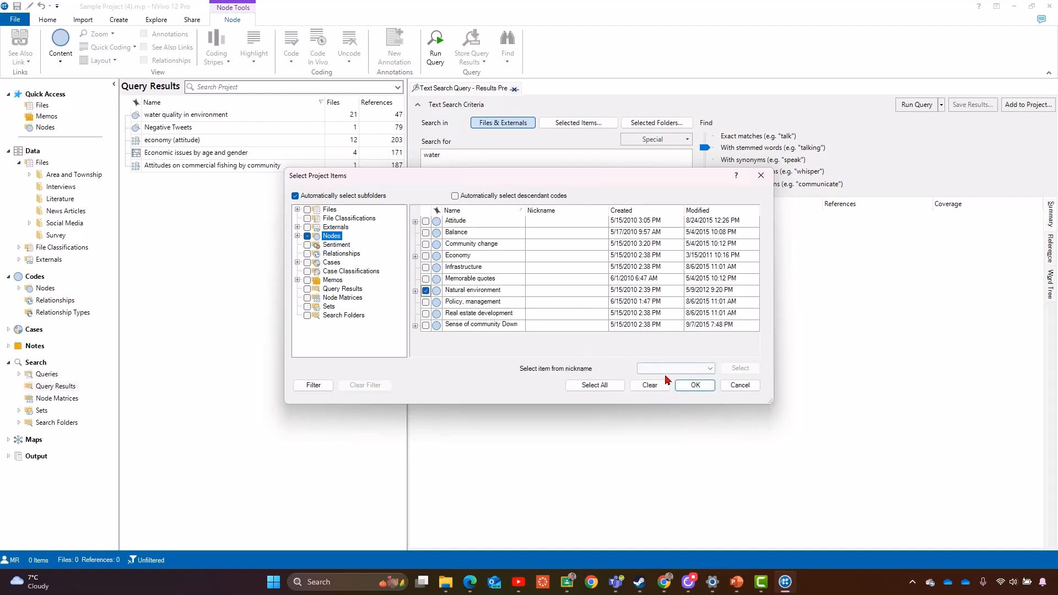
{"action": "left_click", "coordinate": [416, 292]}
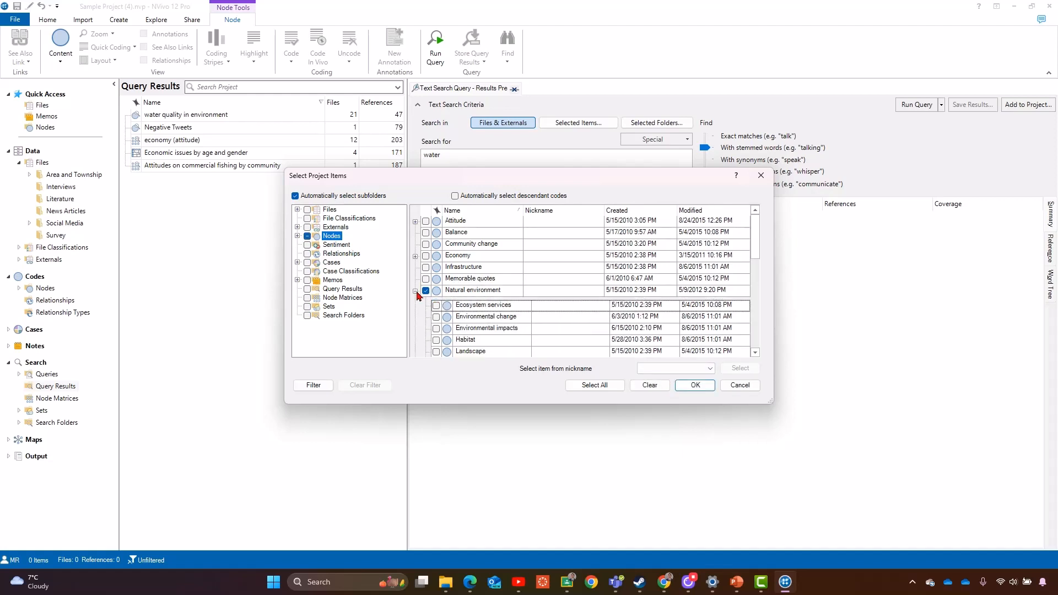
{"action": "left_click", "coordinate": [455, 195]}
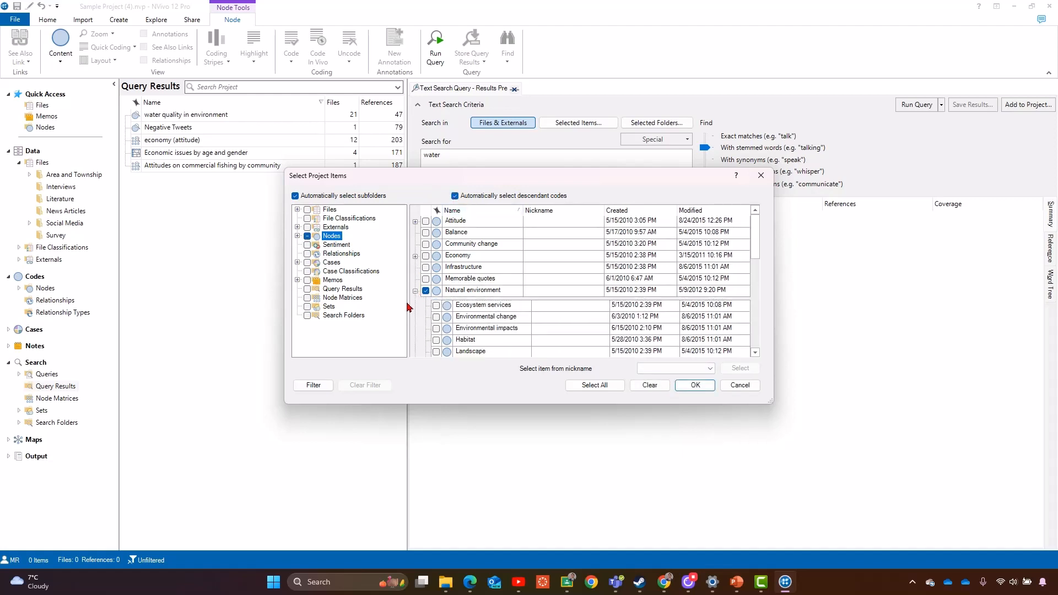
{"action": "left_click", "coordinate": [426, 290]}
{"action": "left_click", "coordinate": [426, 291]}
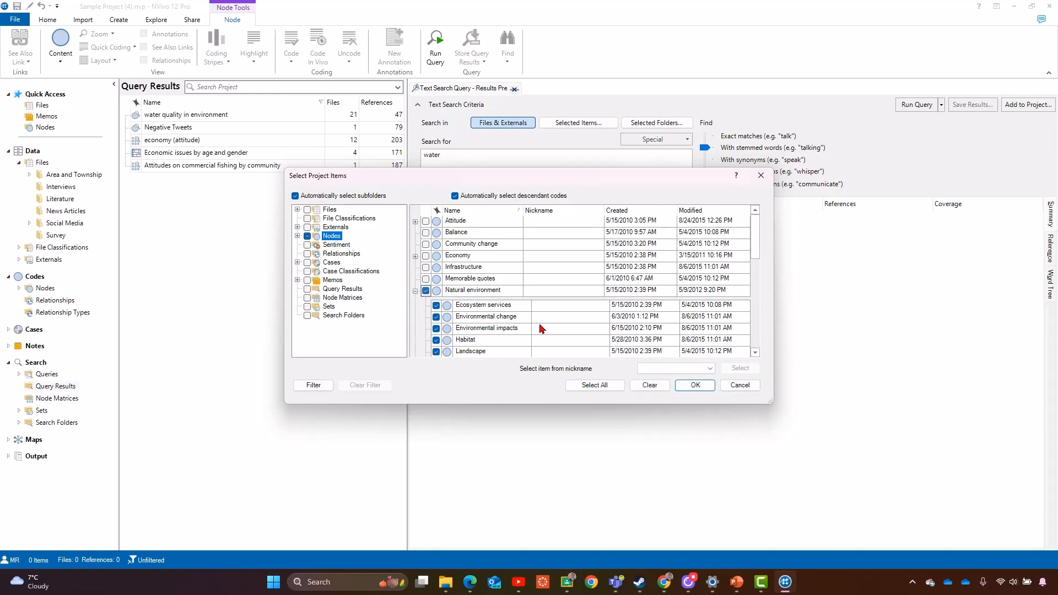
{"action": "left_click", "coordinate": [701, 389]}
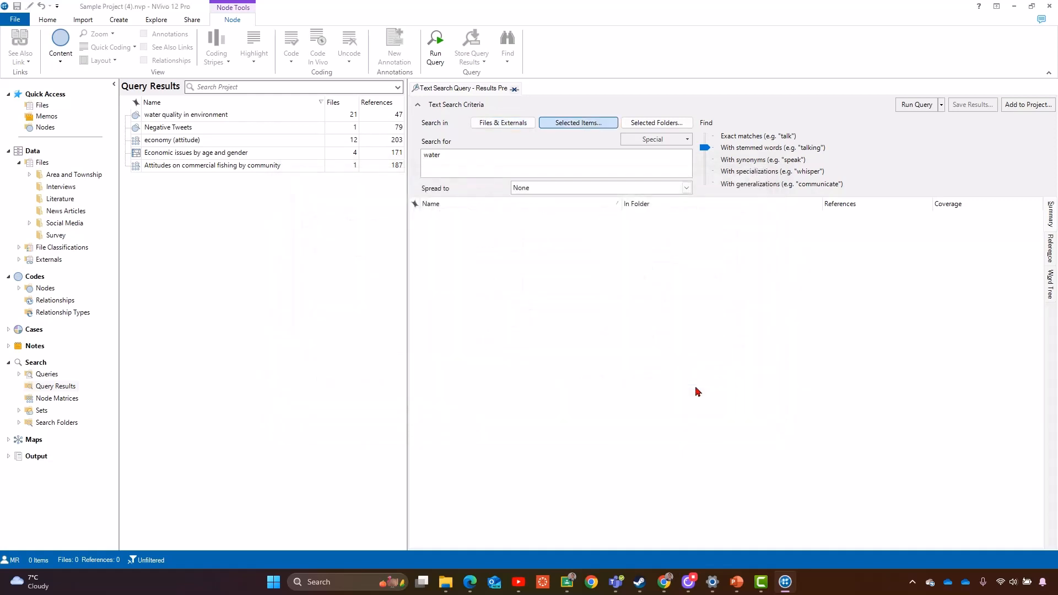
- Run the query and show its matches in the Reference view
{"action": "left_click", "coordinate": [918, 105]}
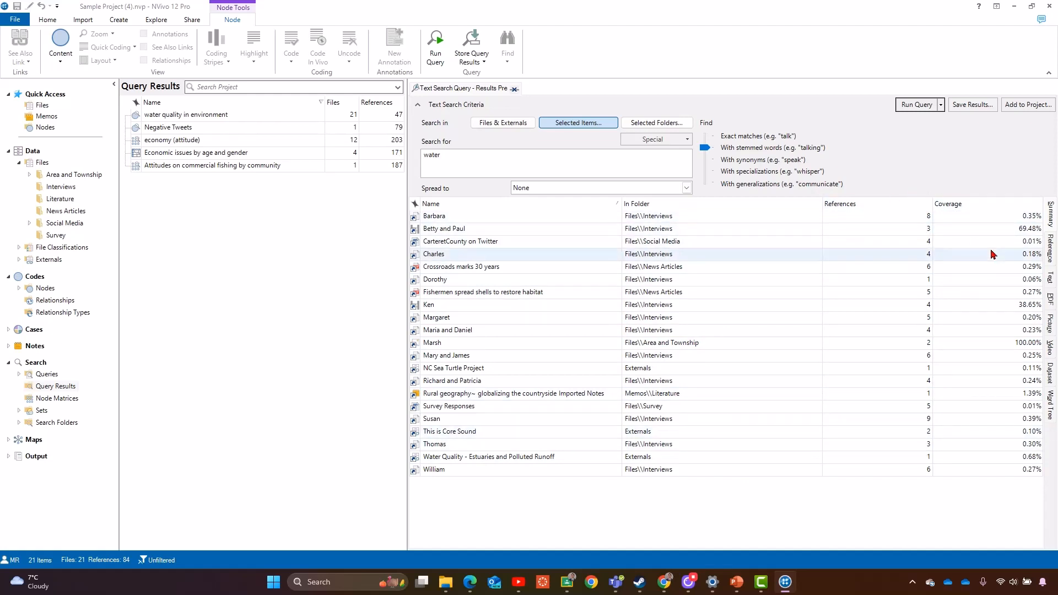
{"action": "left_click", "coordinate": [1051, 217]}
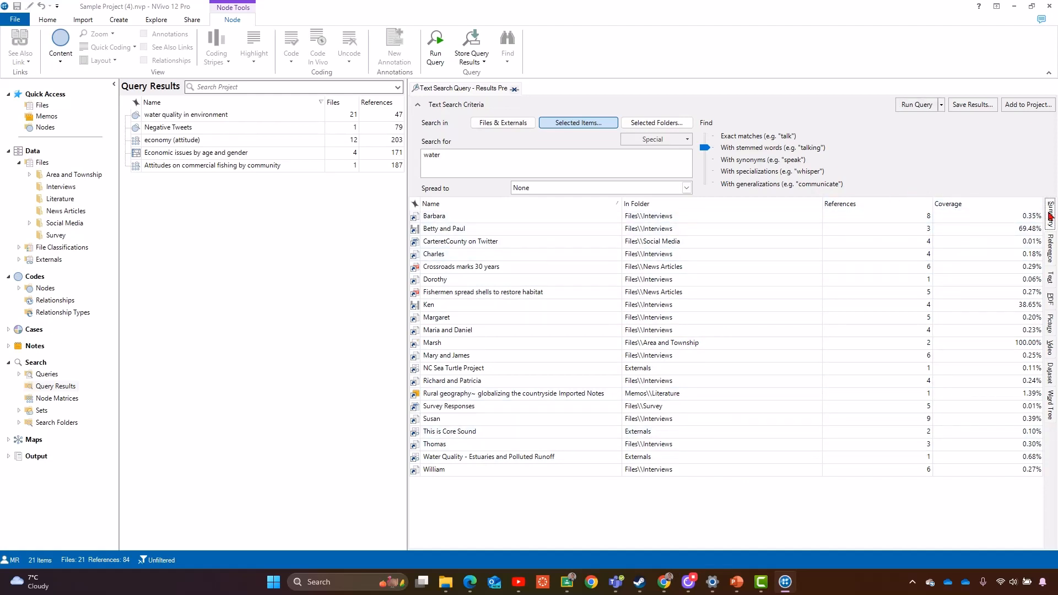
{"action": "left_click", "coordinate": [1051, 242]}
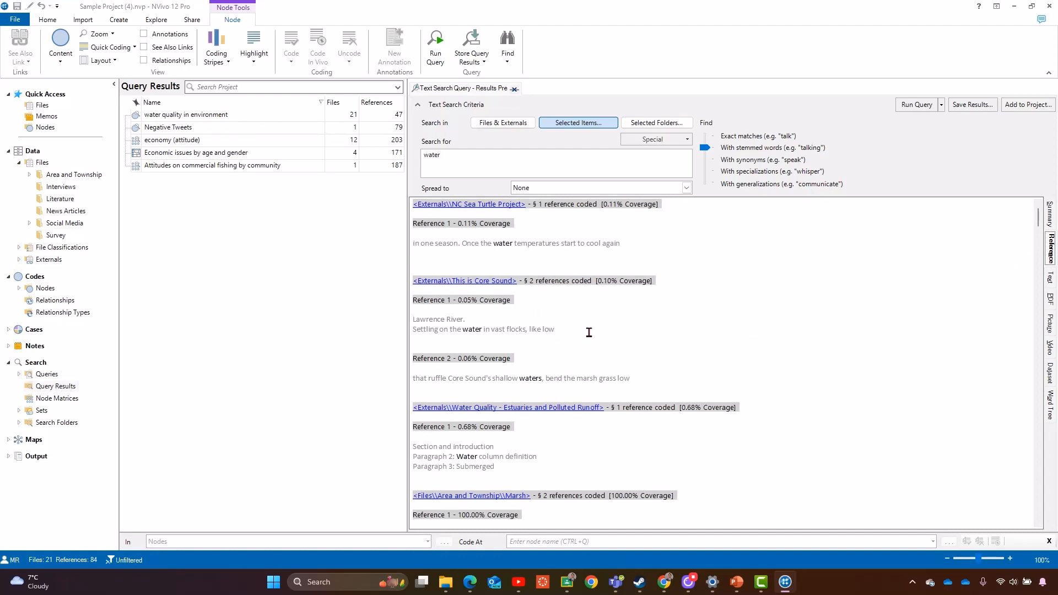
- Scroll through the reference matches and switch to the Text view of the results
{"action": "scroll", "coordinate": [589, 333], "scroll_direction": "down", "scroll_amount": 4}
{"action": "scroll", "coordinate": [589, 333], "scroll_direction": "down", "scroll_amount": 3}
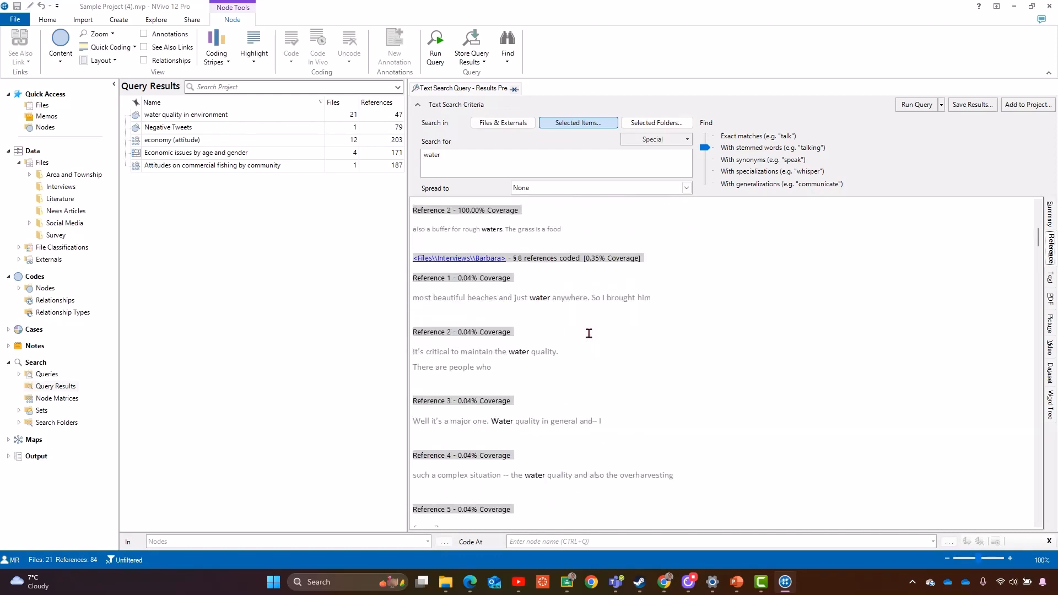
{"action": "left_click", "coordinate": [1051, 282]}
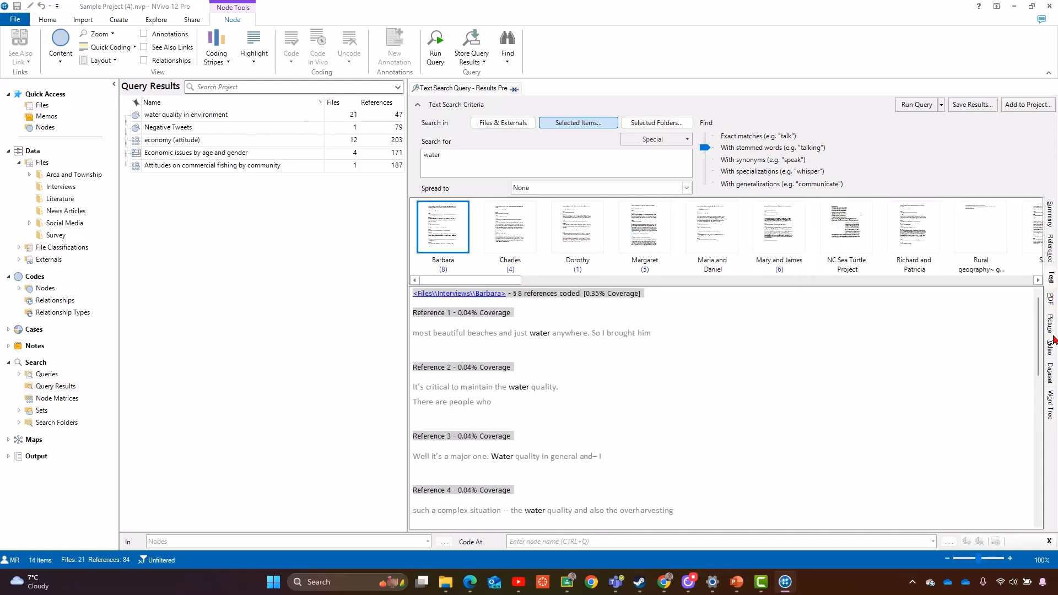
- Open the Word Tree of the results and select the water and quality branches
{"action": "left_click", "coordinate": [1051, 396]}
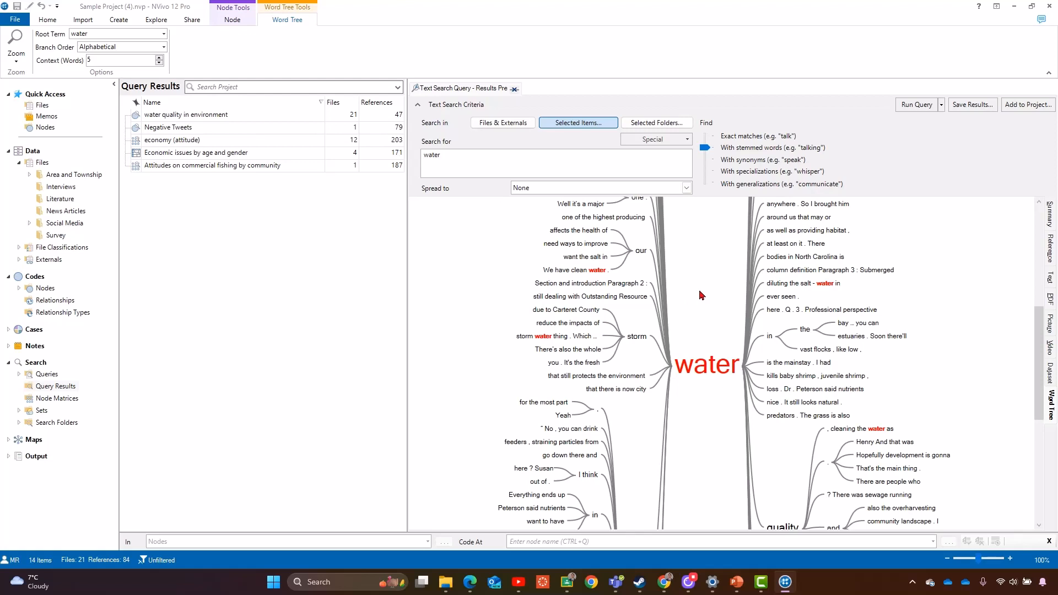
{"action": "scroll", "coordinate": [688, 313], "scroll_direction": "down", "scroll_amount": 2}
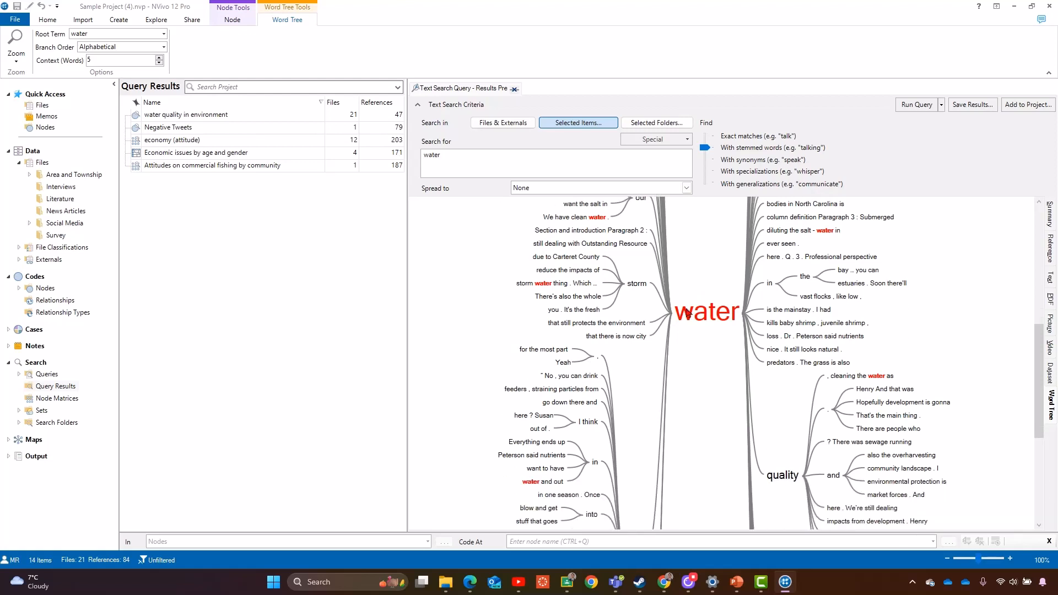
{"action": "mouse_move", "coordinate": [690, 323]}
{"action": "left_click", "coordinate": [718, 318]}
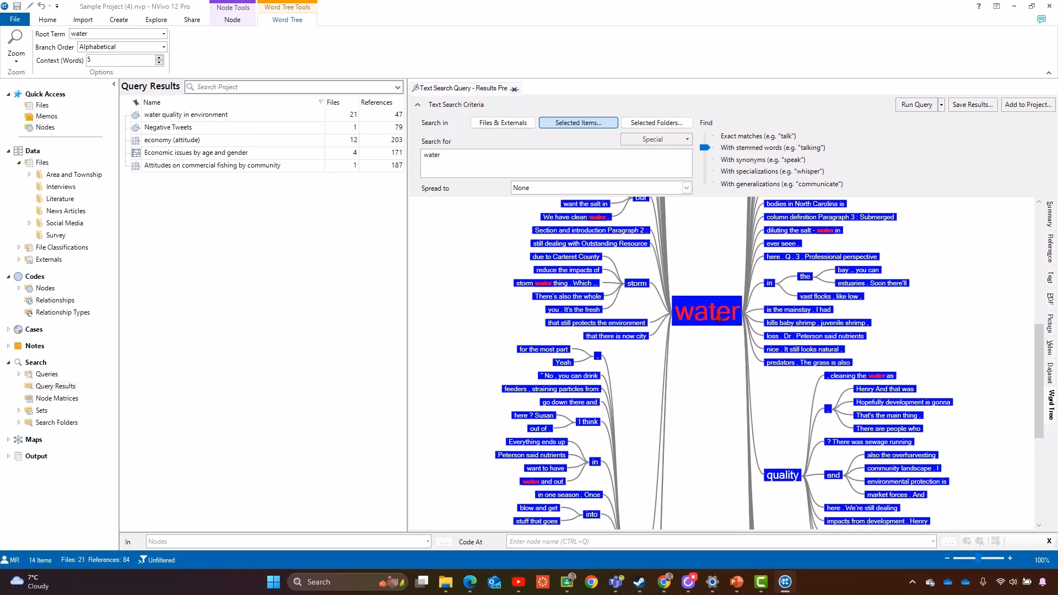
{"action": "left_click", "coordinate": [710, 337]}
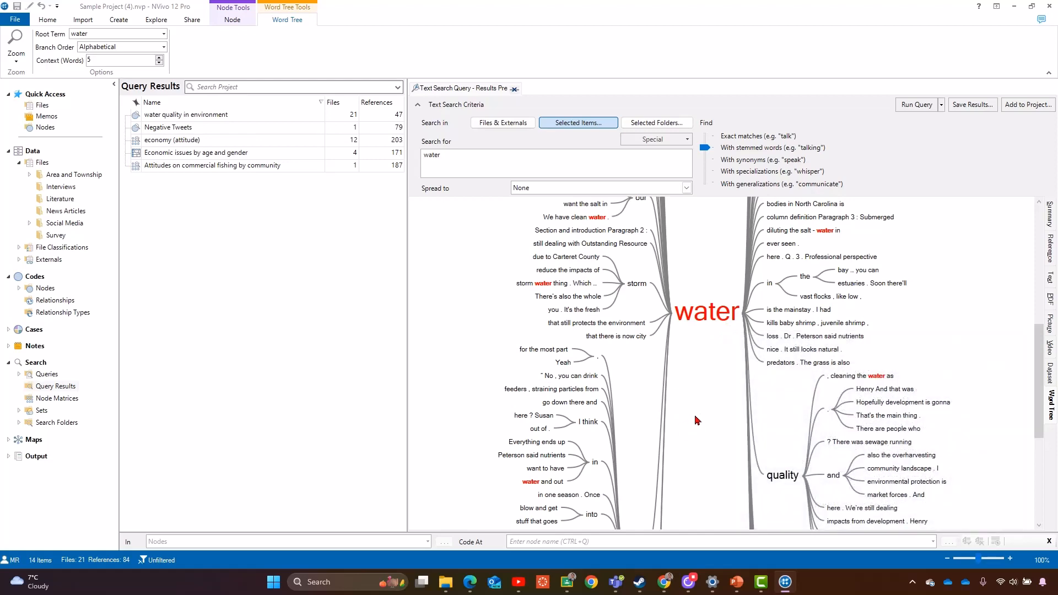
{"action": "scroll", "coordinate": [800, 460], "scroll_direction": "down", "scroll_amount": 3}
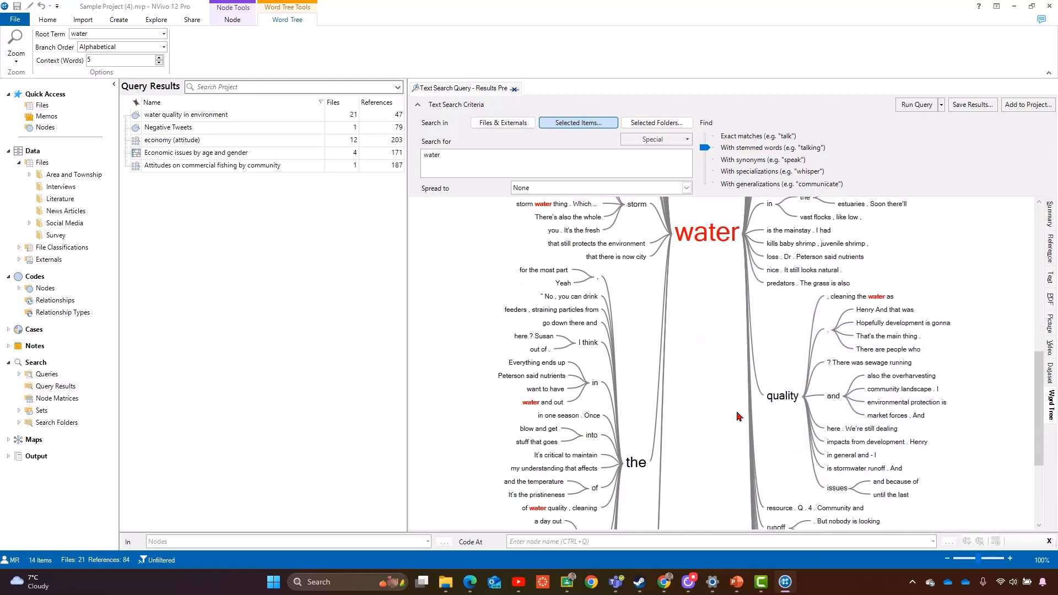
{"action": "left_click", "coordinate": [783, 404]}
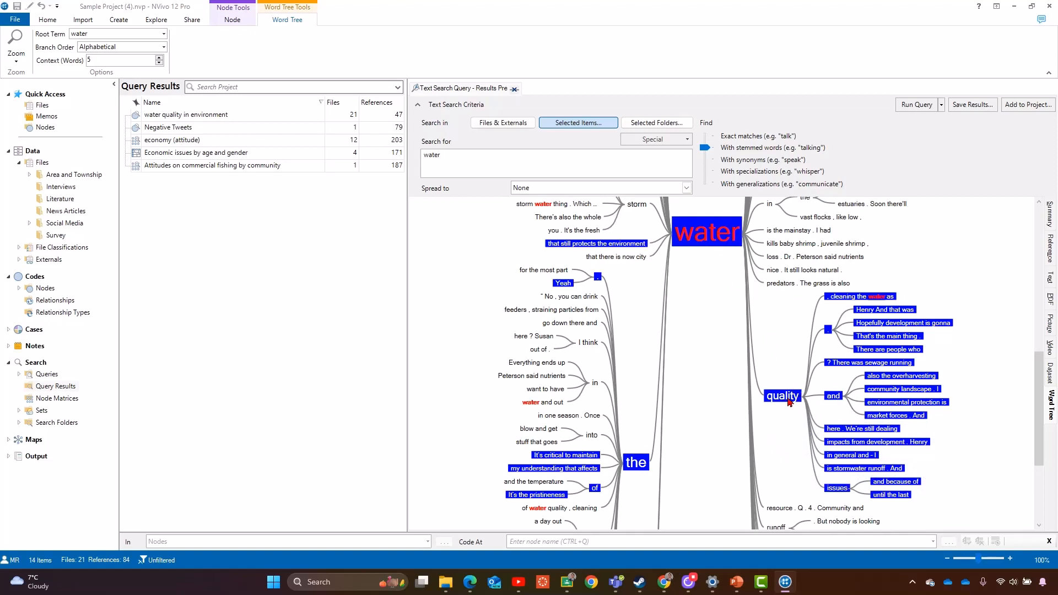
- Run a new Text Search query from the quality branch of the word tree
{"action": "mouse_move", "coordinate": [789, 403]}
{"action": "mouse_move", "coordinate": [573, 459]}
{"action": "mouse_move", "coordinate": [913, 395]}
{"action": "mouse_move", "coordinate": [887, 407]}
{"action": "mouse_move", "coordinate": [731, 227]}
{"action": "right_click", "coordinate": [786, 403]}
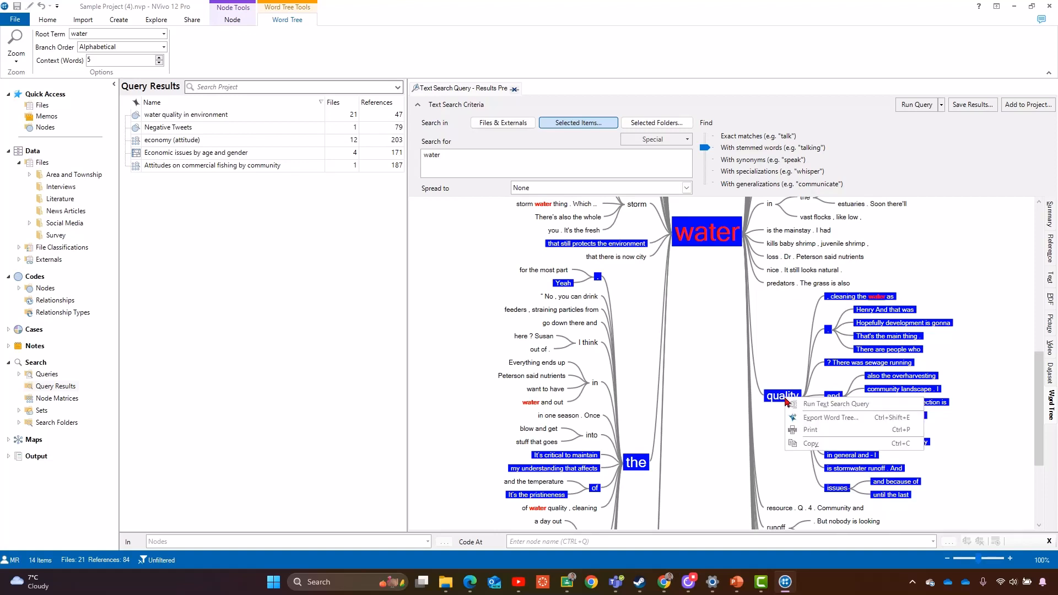
{"action": "left_click", "coordinate": [816, 405]}
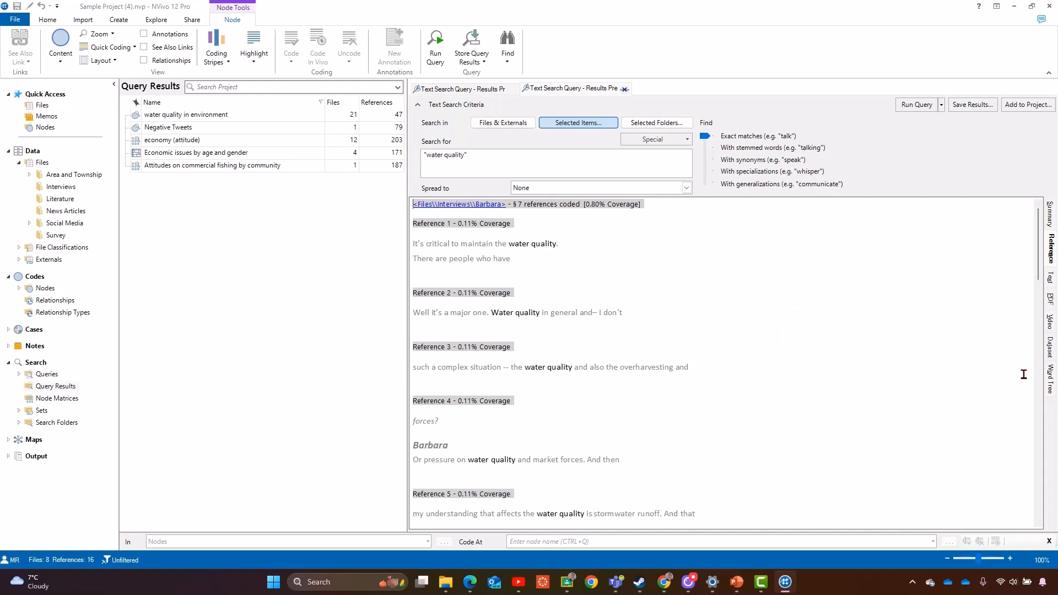
- Open the Word Tree of the water quality results and select, then deselect, the whole tree
{"action": "left_click", "coordinate": [1051, 381]}
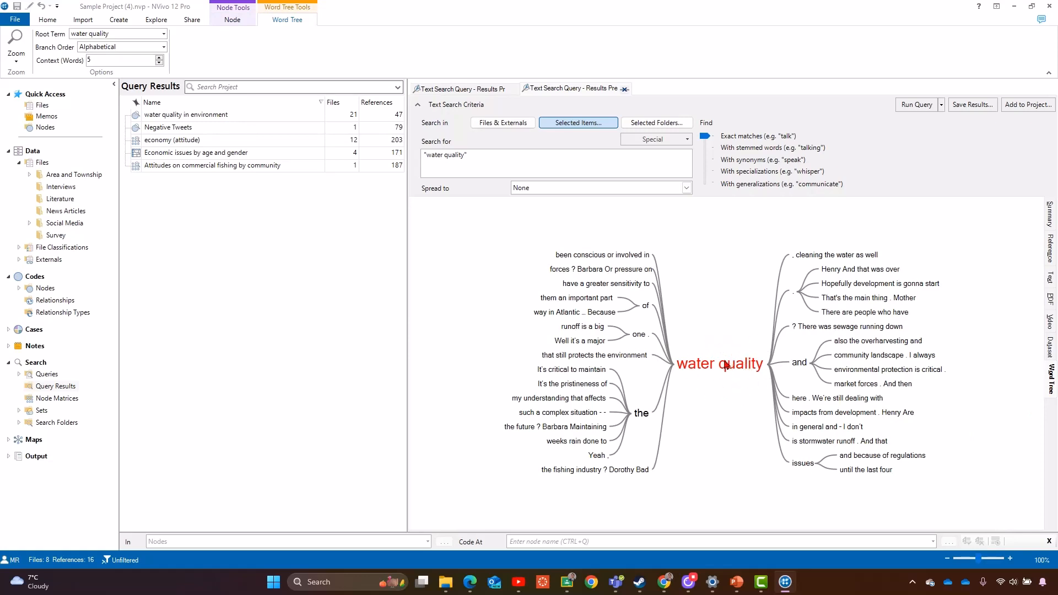
{"action": "left_click", "coordinate": [741, 370]}
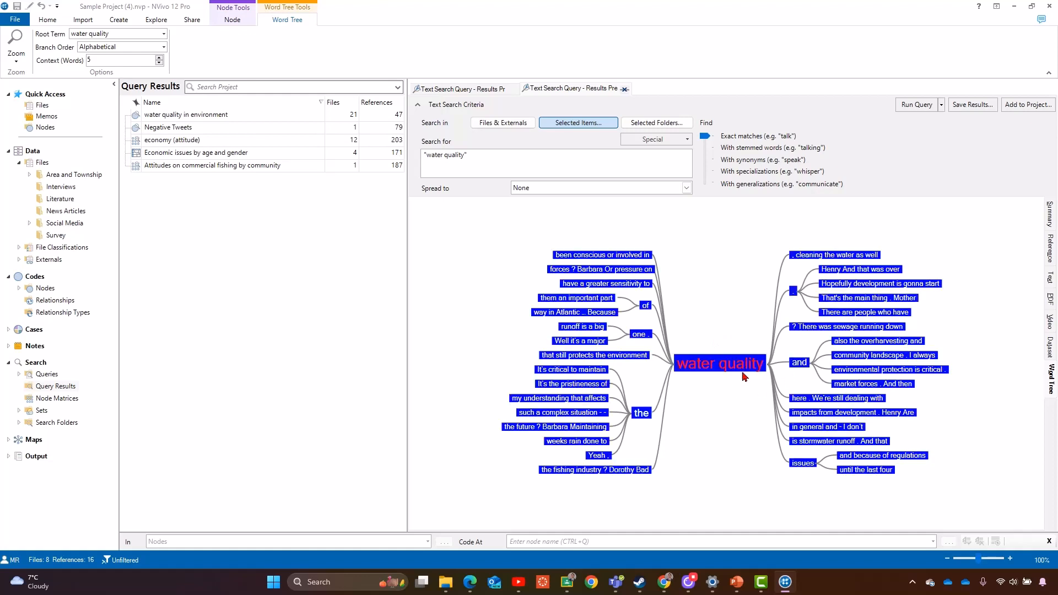
{"action": "left_click", "coordinate": [726, 397]}
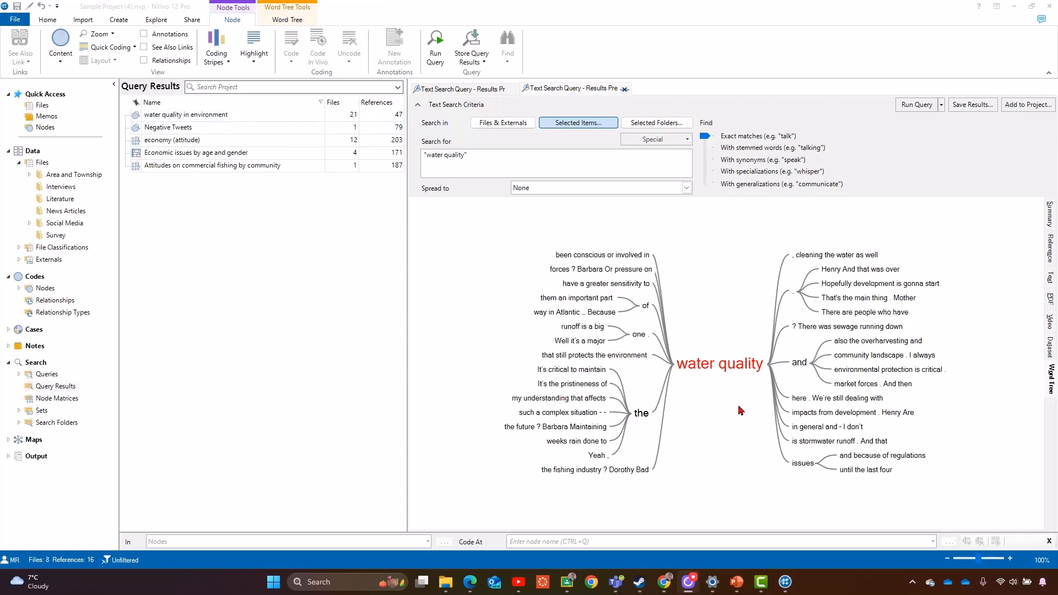
- Store the query results in the Query Results folder and open the stored water quality result
{"action": "left_click", "coordinate": [477, 62]}
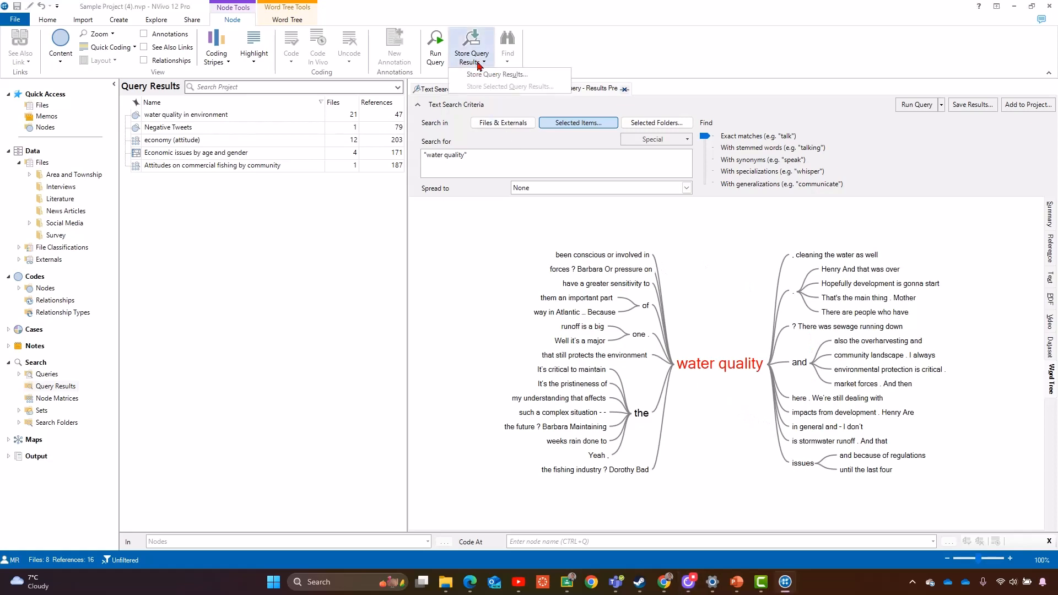
{"action": "left_click", "coordinate": [485, 75]}
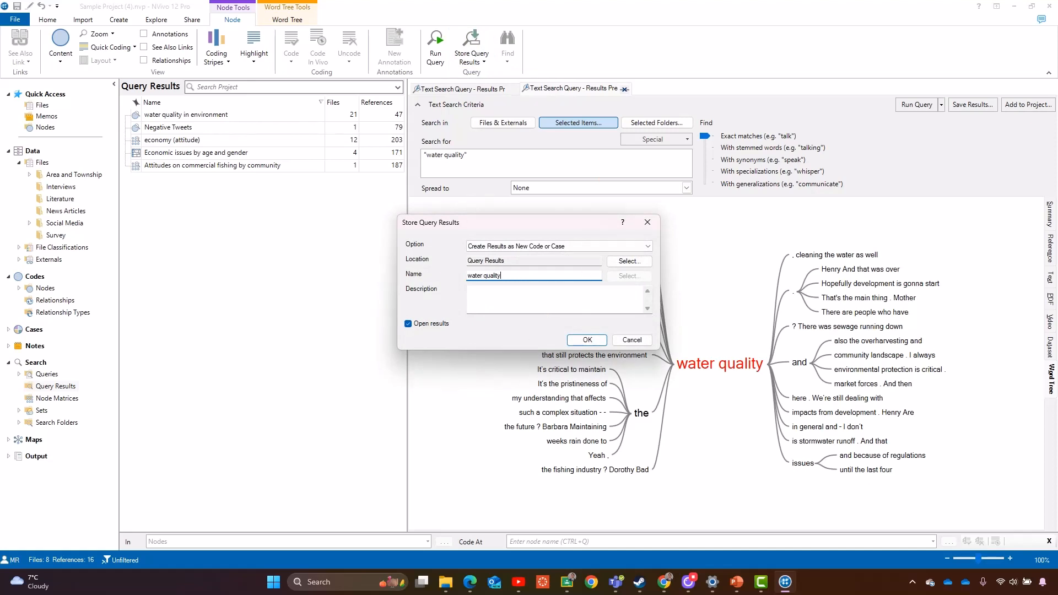
{"action": "left_click", "coordinate": [587, 340]}
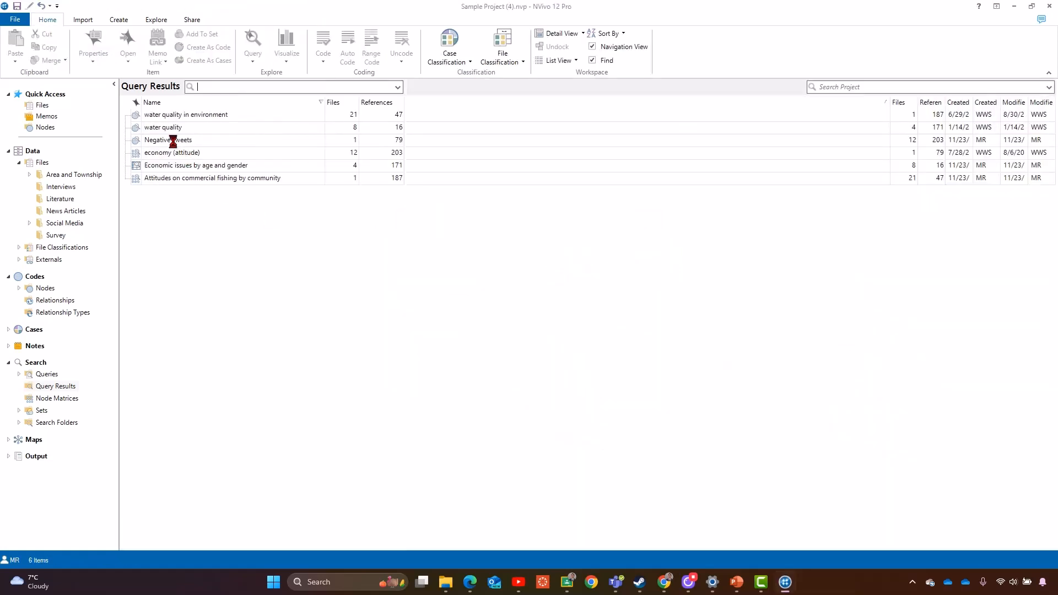
{"action": "left_click", "coordinate": [203, 130]}
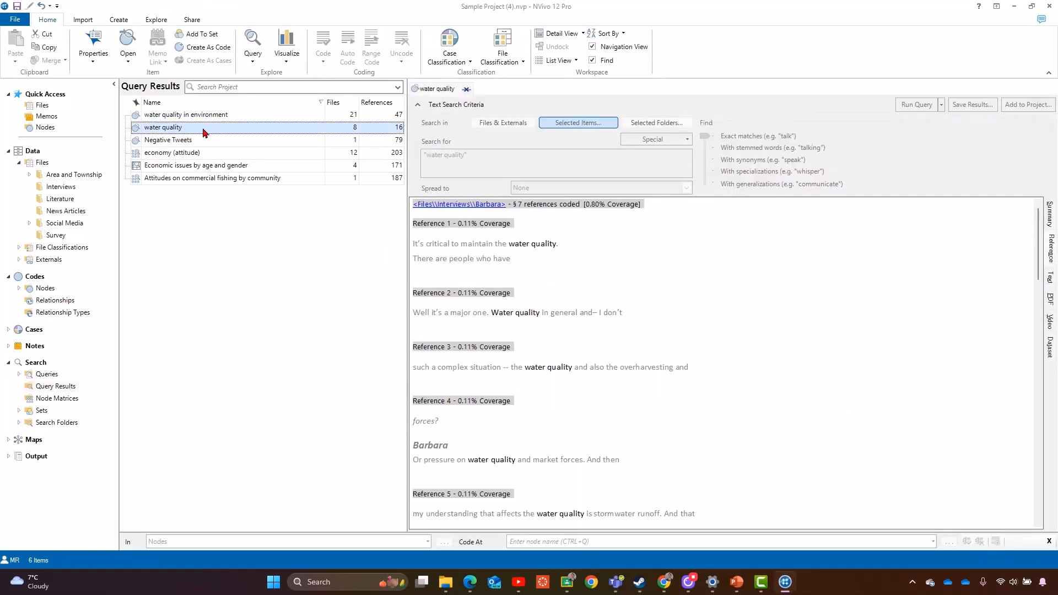